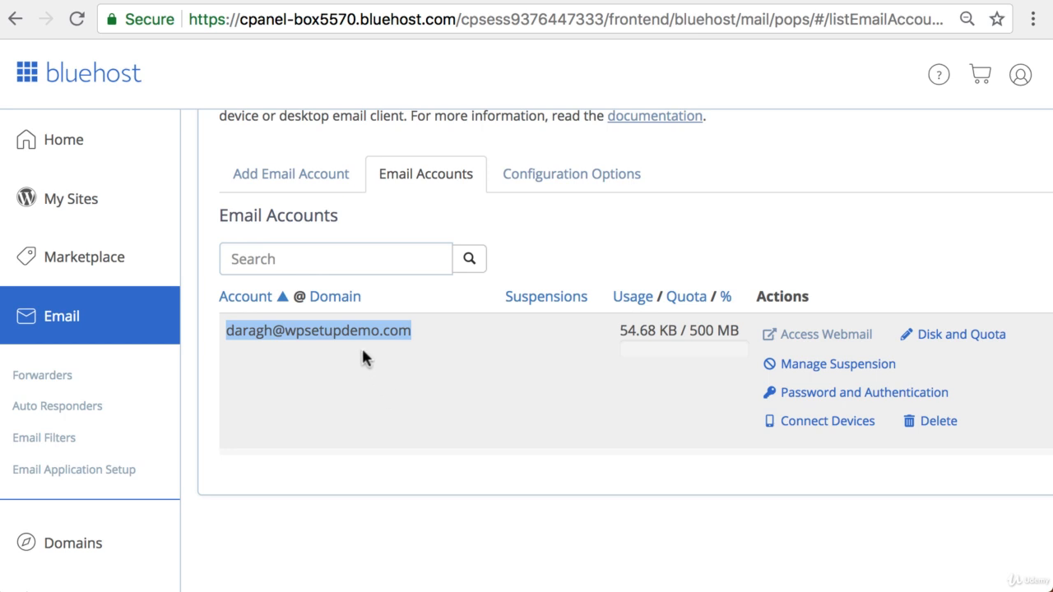
Step: Highlight the existing mailbox's address in the Email Accounts list
click(361, 346)
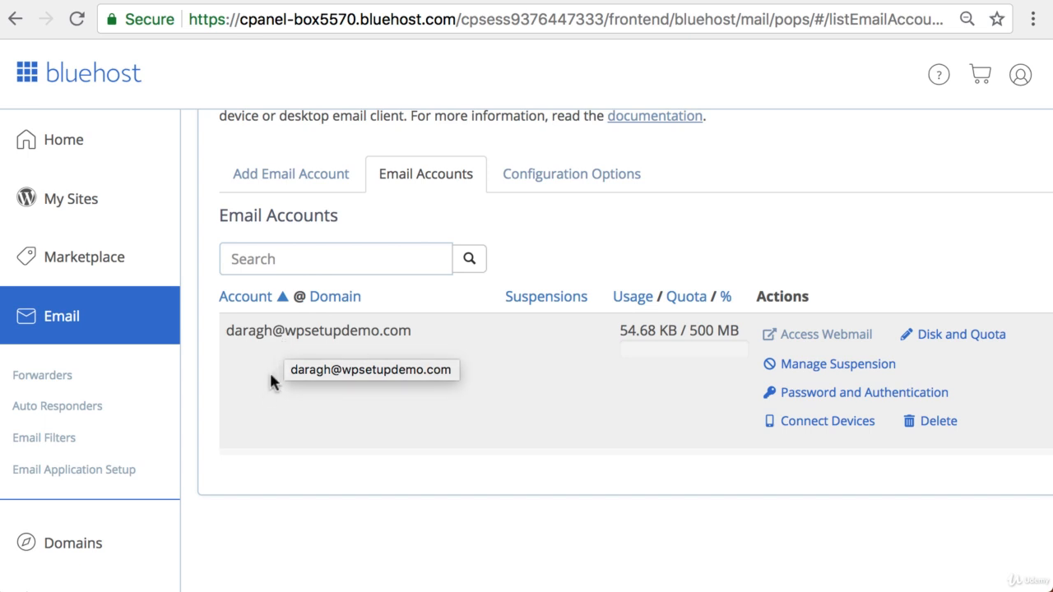
drag(227, 330, 415, 331)
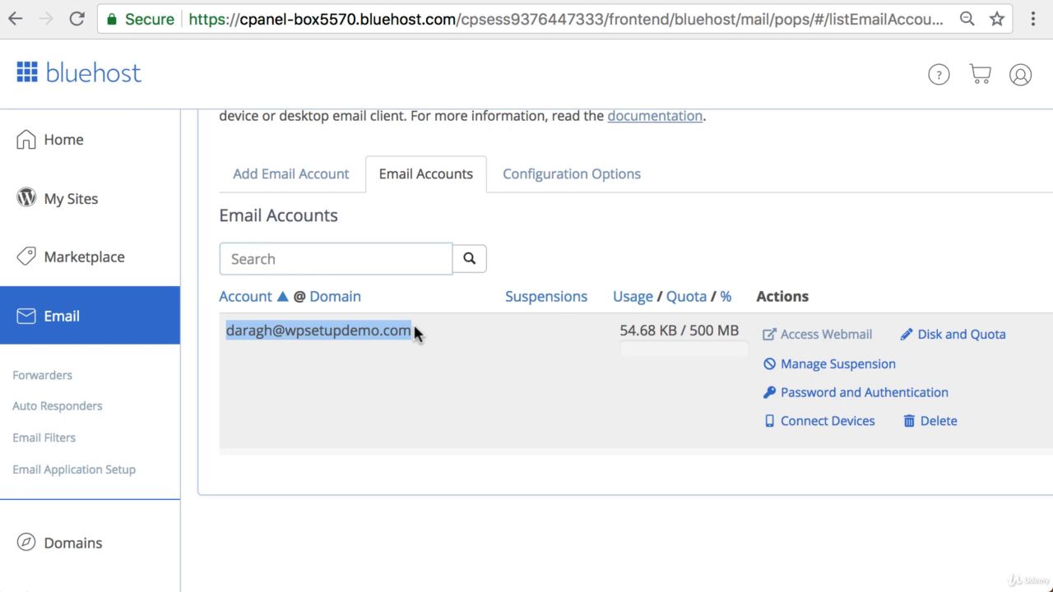
click(231, 331)
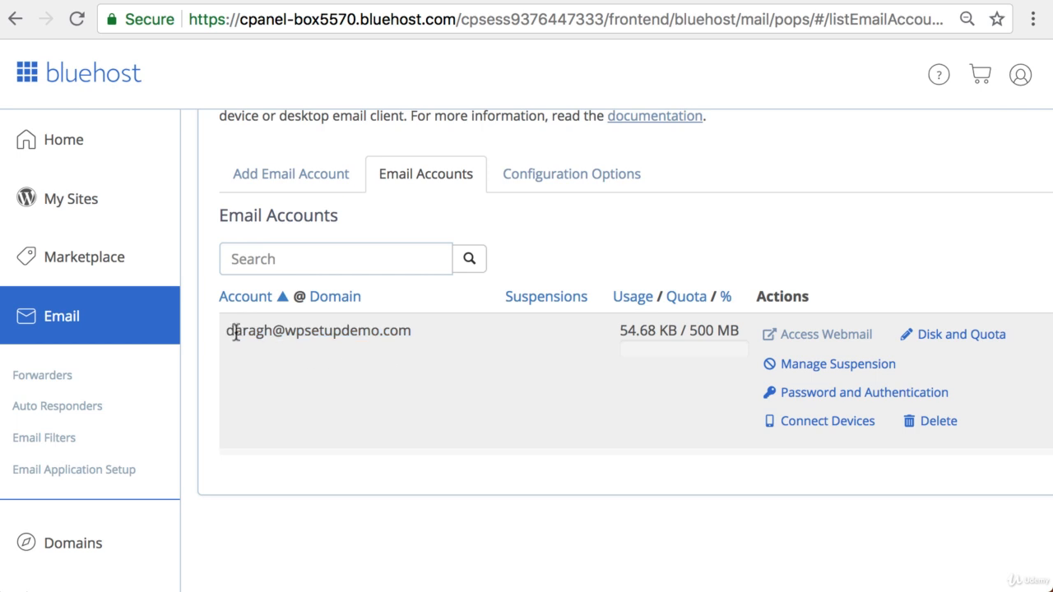
drag(225, 329, 444, 327)
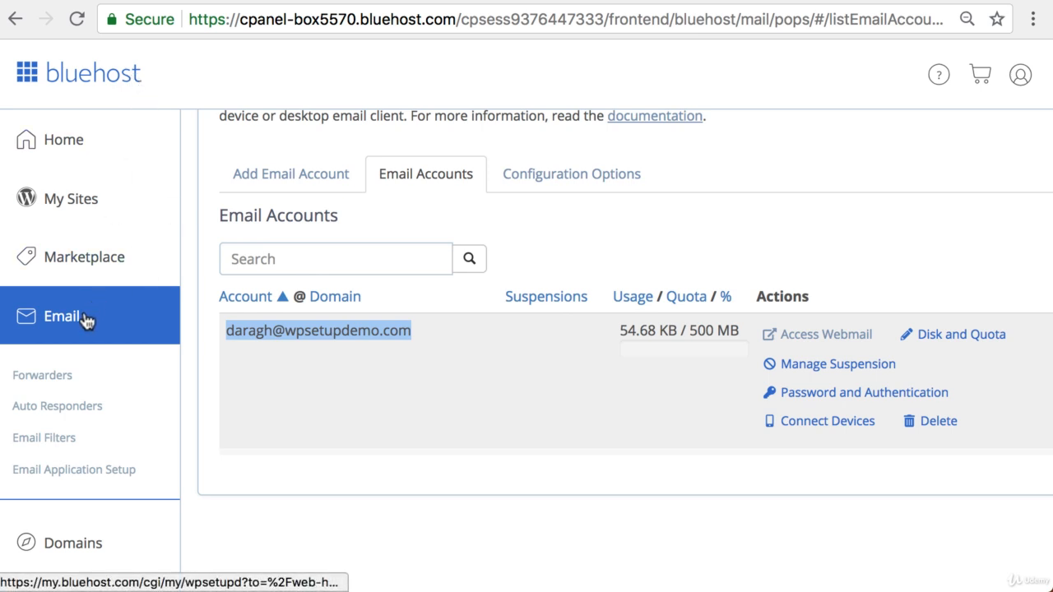
Step: Enter 'support' as the new account name, with a password and matching confirmation
click(314, 179)
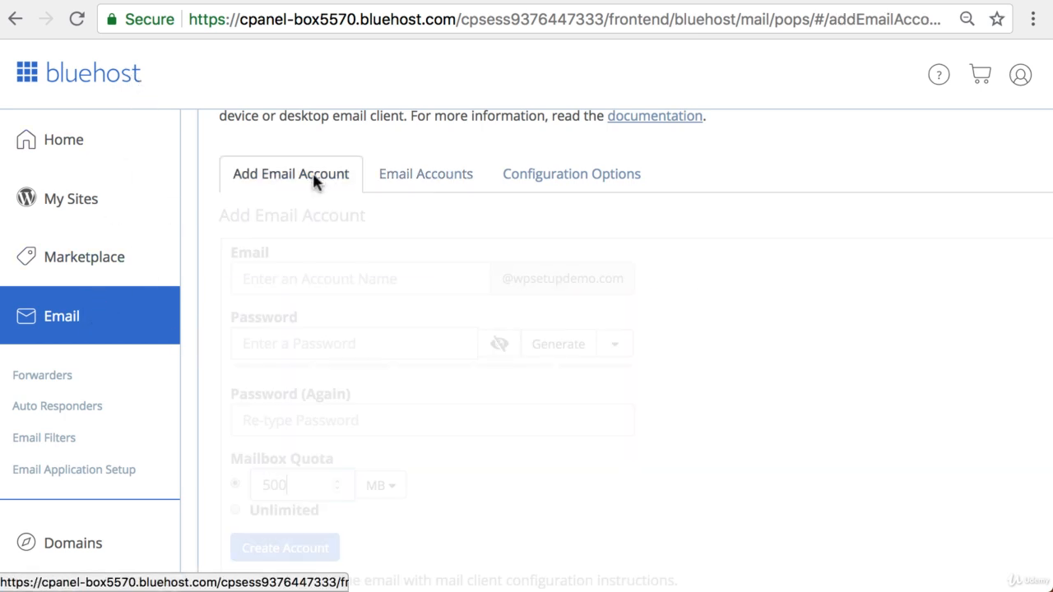
click(312, 278)
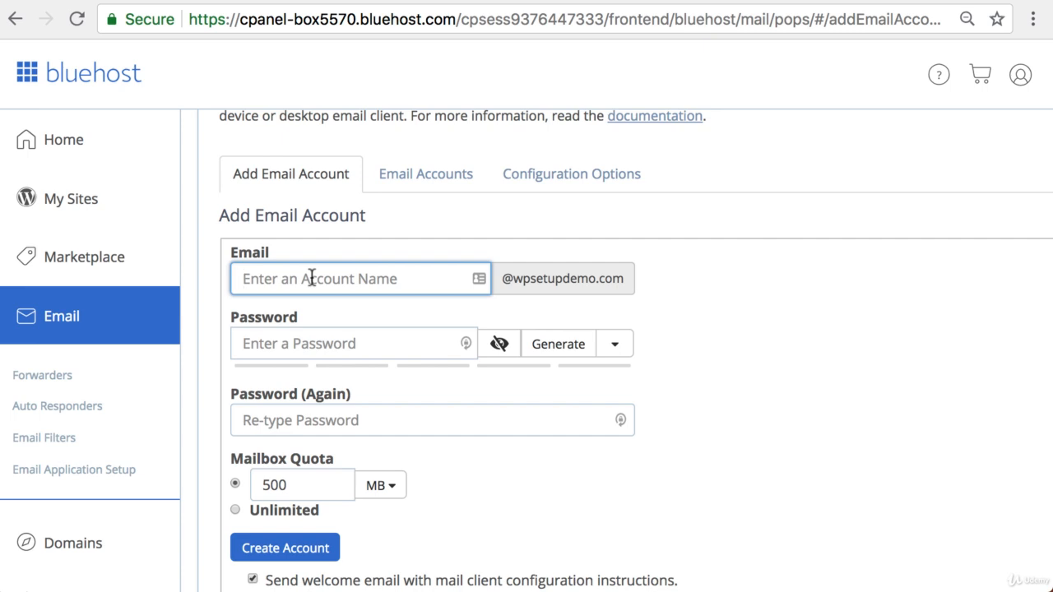
text(support)
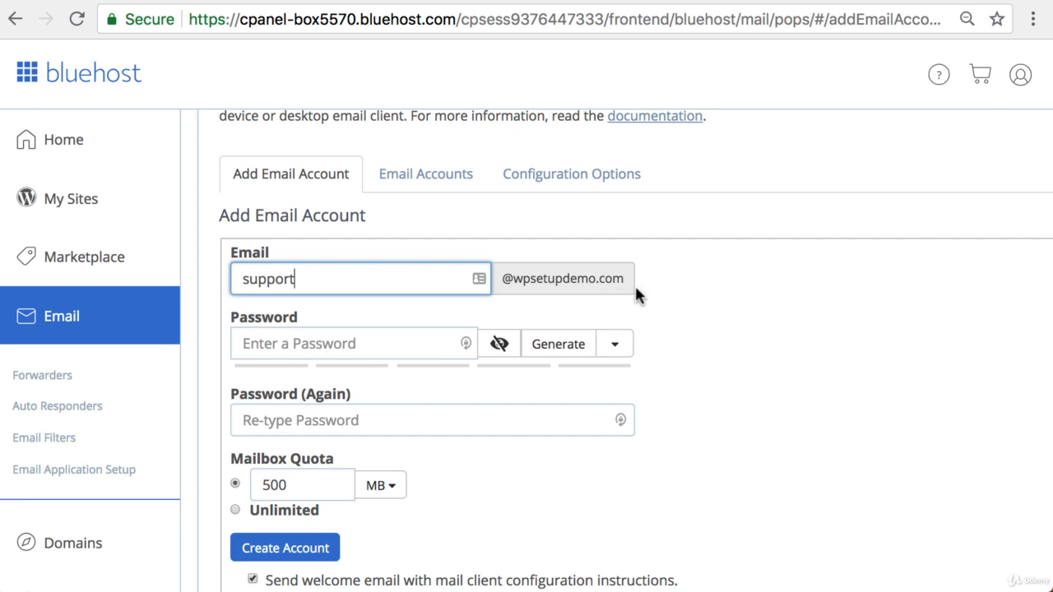
click(303, 345)
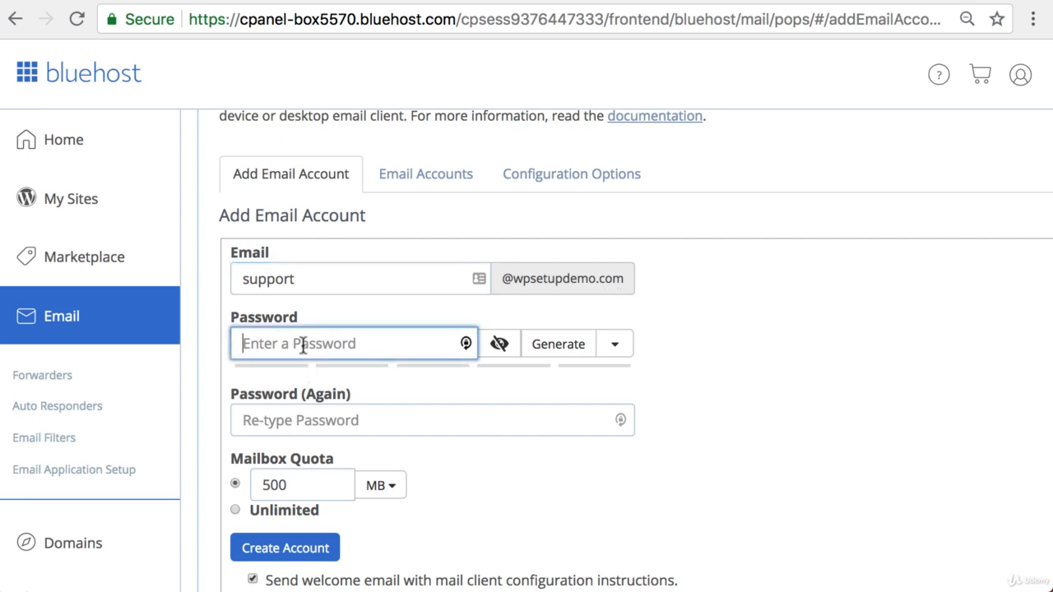
text(•••••••••••••)
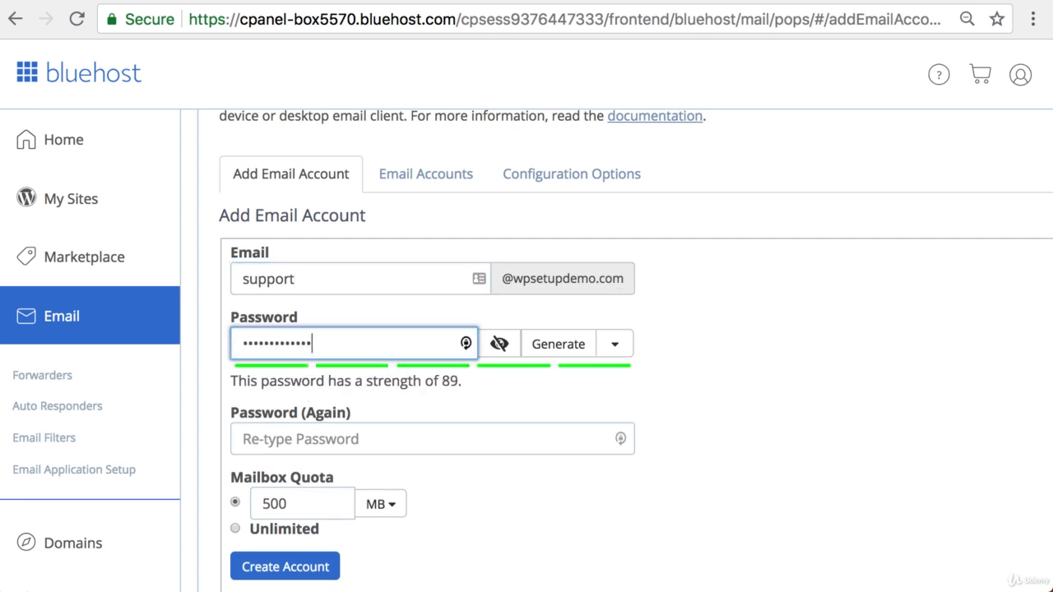
click(289, 442)
text(•••••••••••)
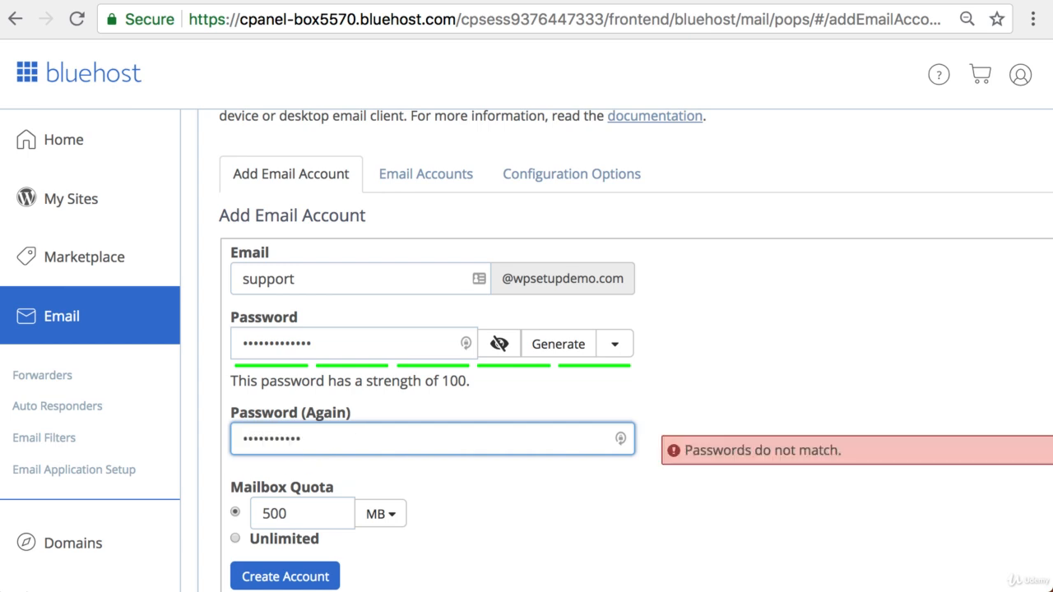
key(BackSpace)
key(BackSpace)
key(BackSpace)
key(BackSpace)
key(BackSpace)
key(BackSpace)
key(BackSpace)
key(BackSpace)
key(BackSpace)
key(BackSpace)
key(BackSpace)
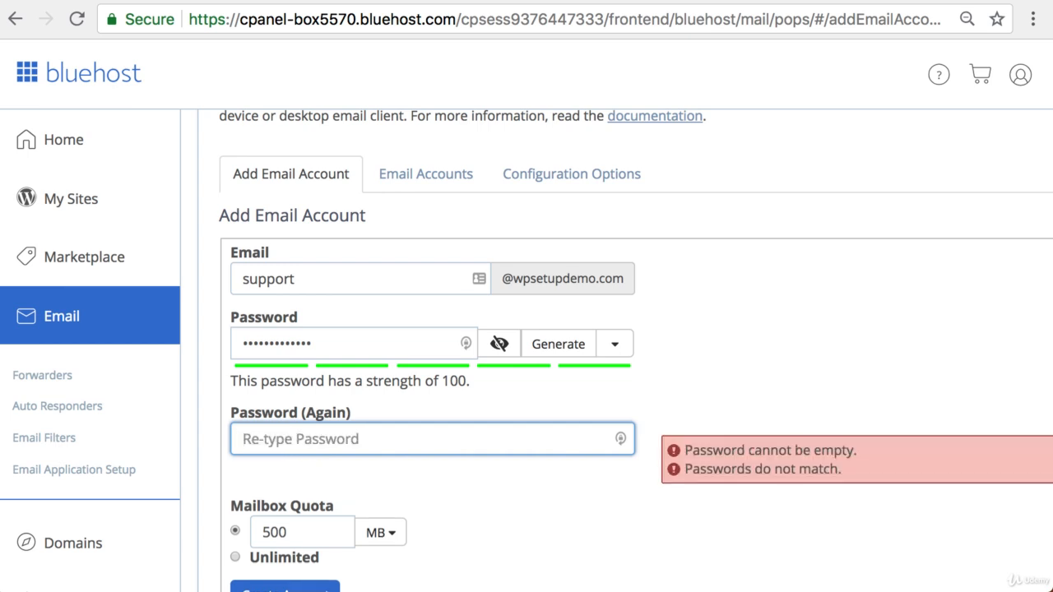
text(•••••••••••••)
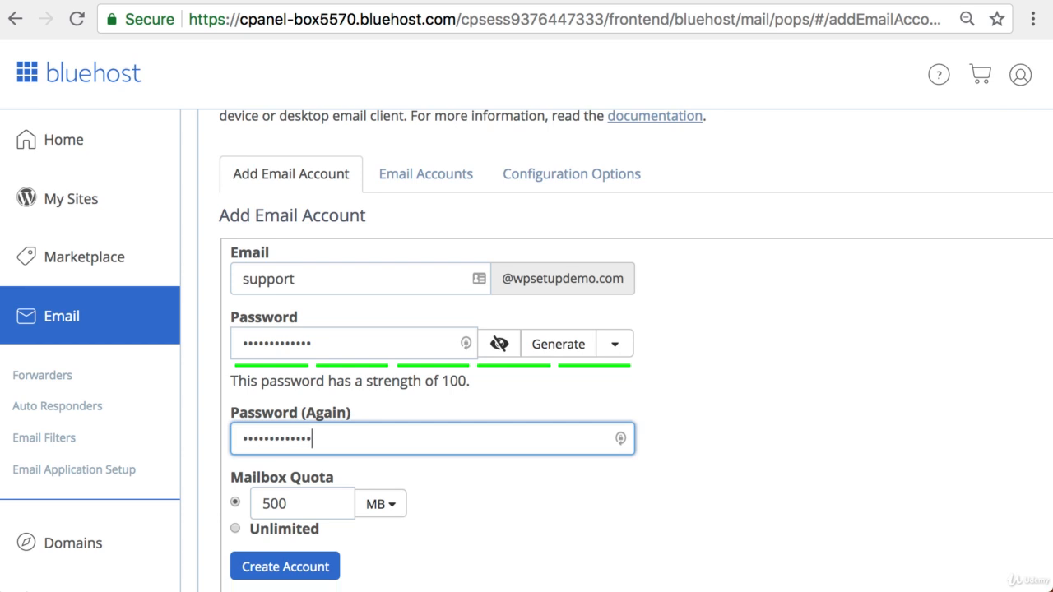
Step: Create the support account with the 500 MB quota and open its webmail
scroll(461, 526, down, 3)
click(278, 440)
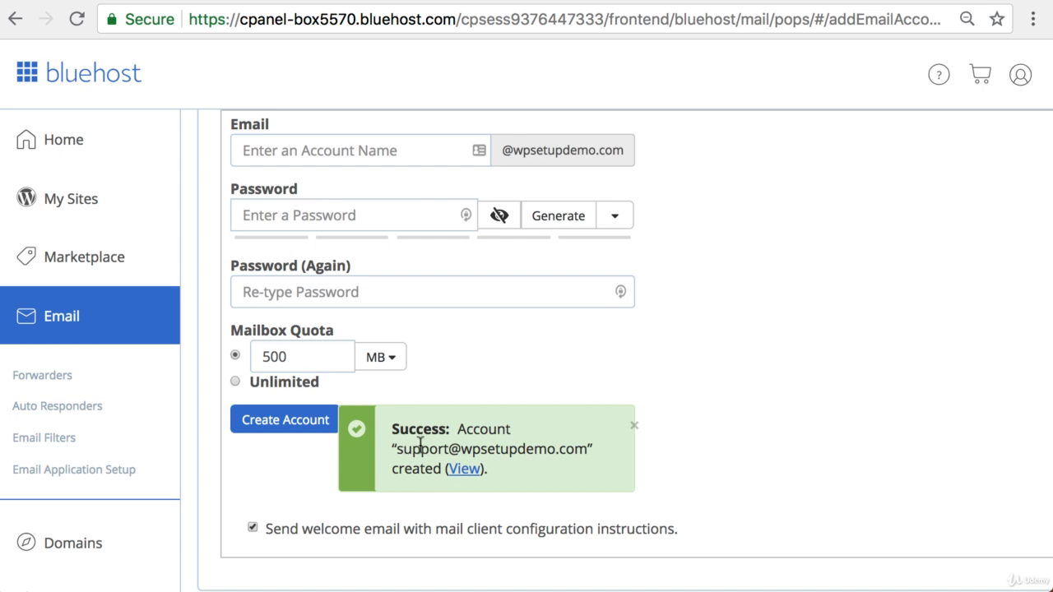
click(466, 469)
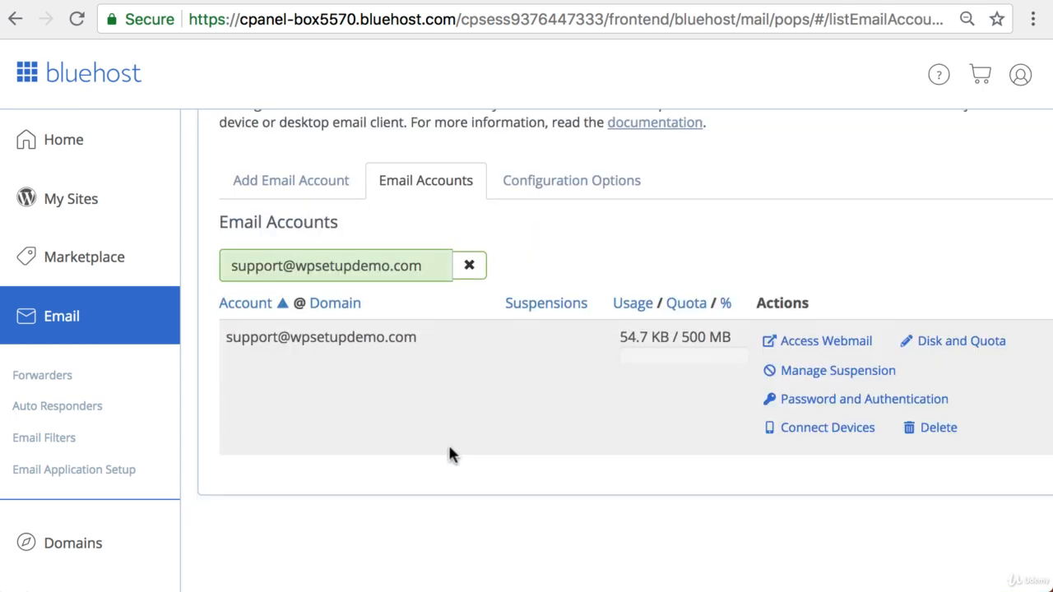
click(833, 346)
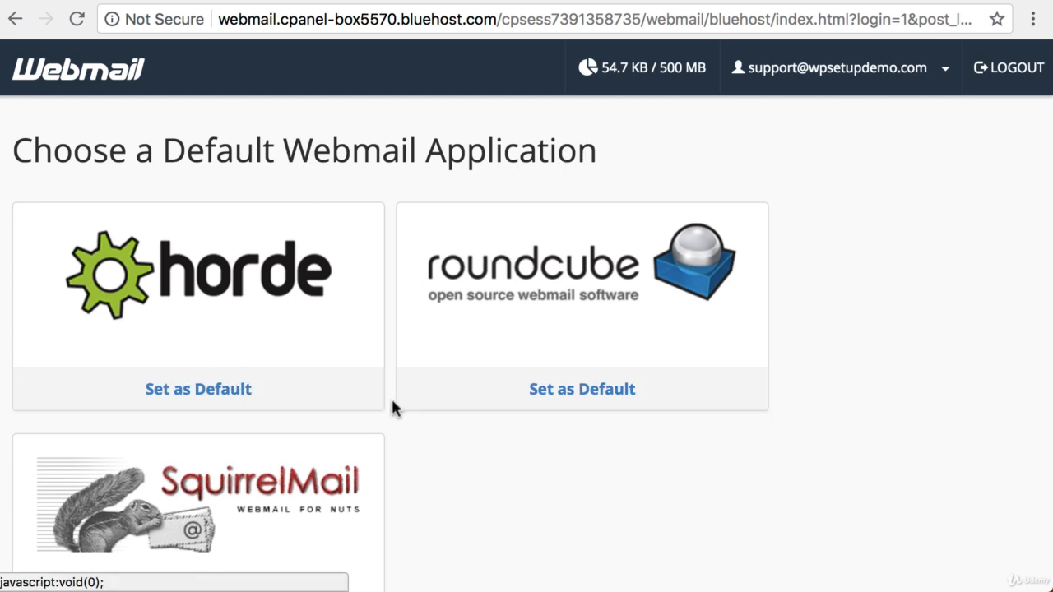
Step: Set Horde as the default webmail and read the configuration-settings message in the inbox
scroll(431, 407, down, 1)
scroll(428, 401, down, 1)
scroll(421, 395, up, 2)
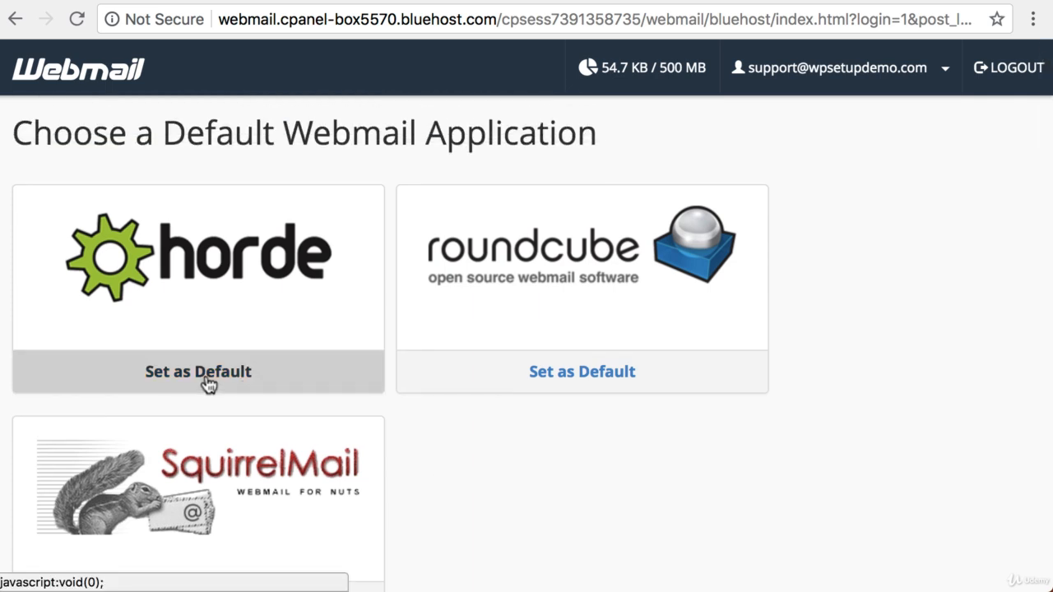
click(209, 385)
click(209, 296)
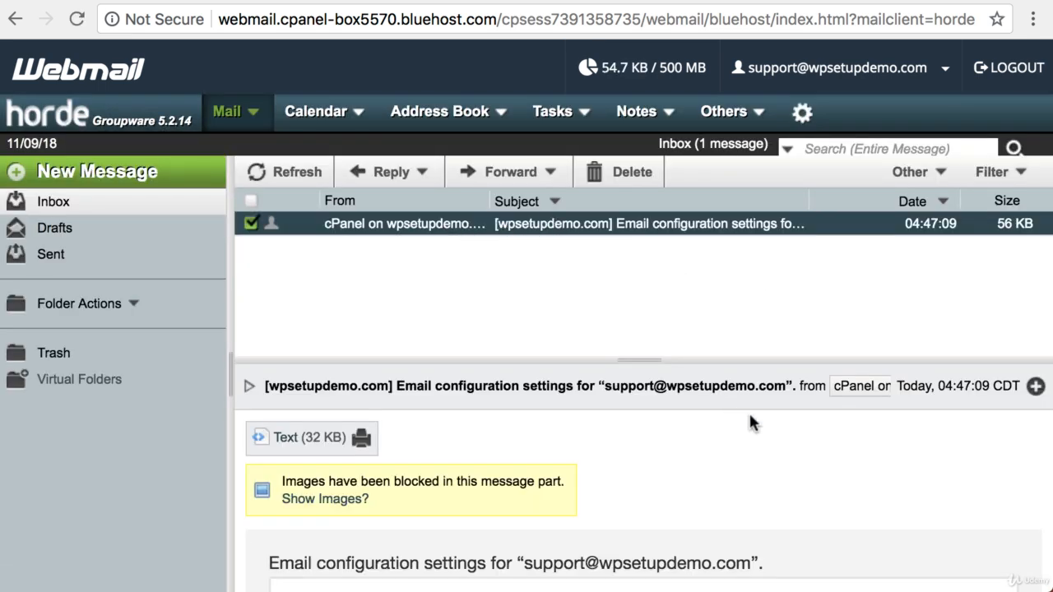
scroll(749, 421, down, 8)
scroll(749, 415, down, 3)
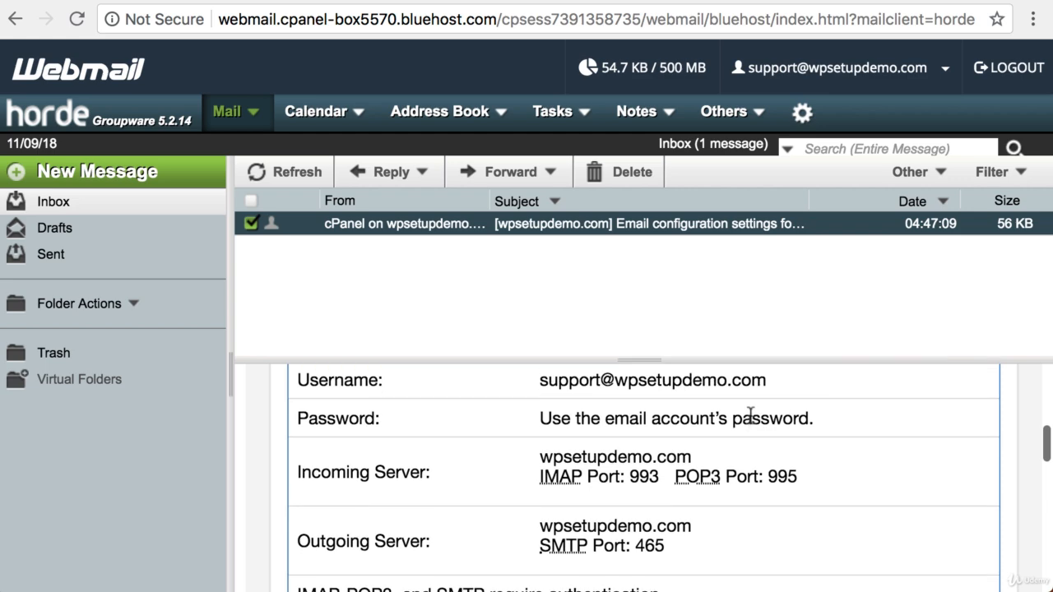
scroll(749, 411, up, 10)
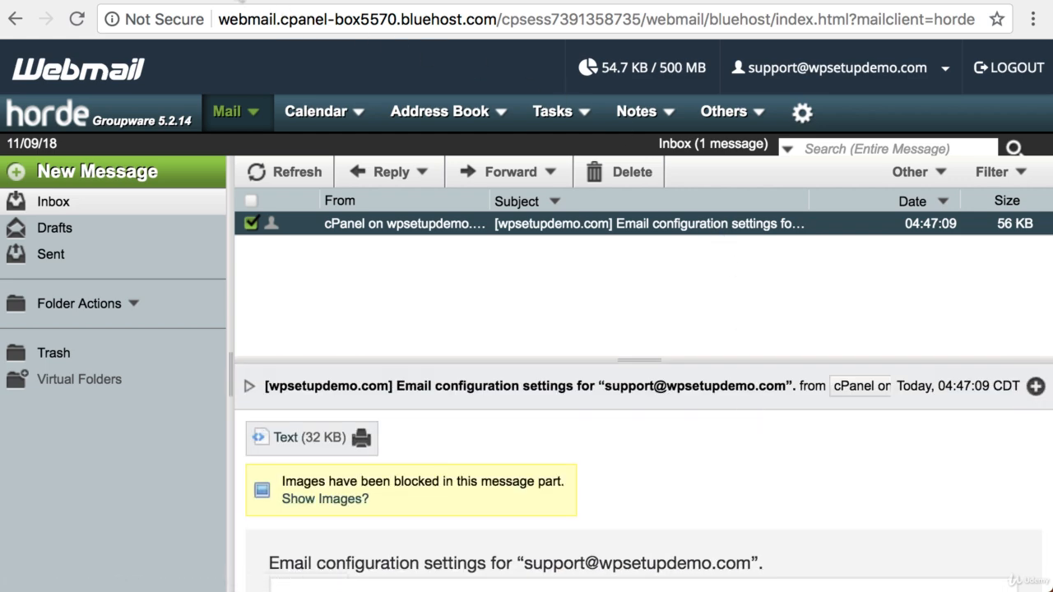
click(242, 2)
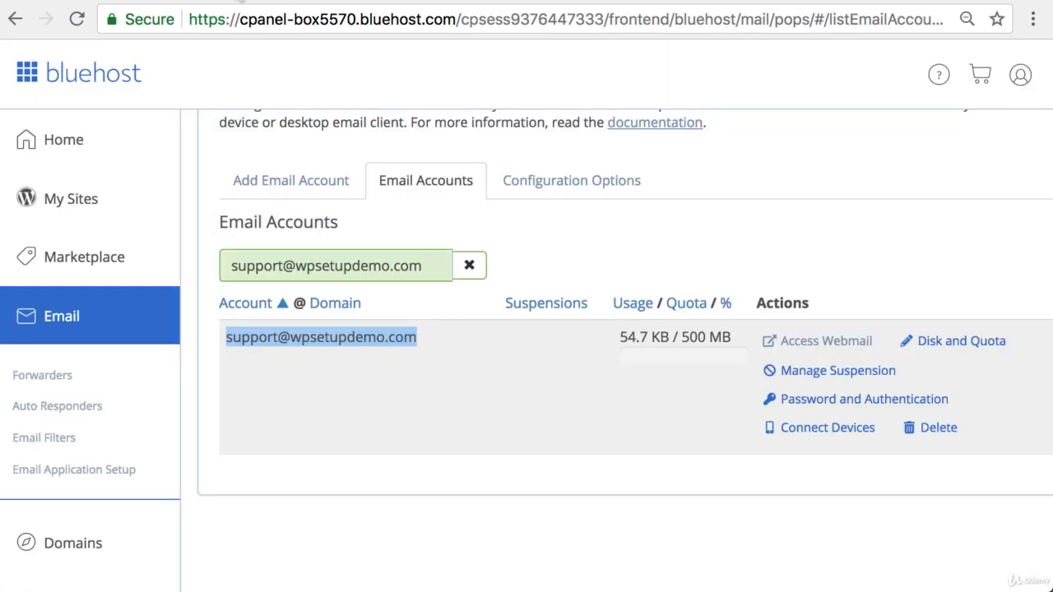
click(322, 342)
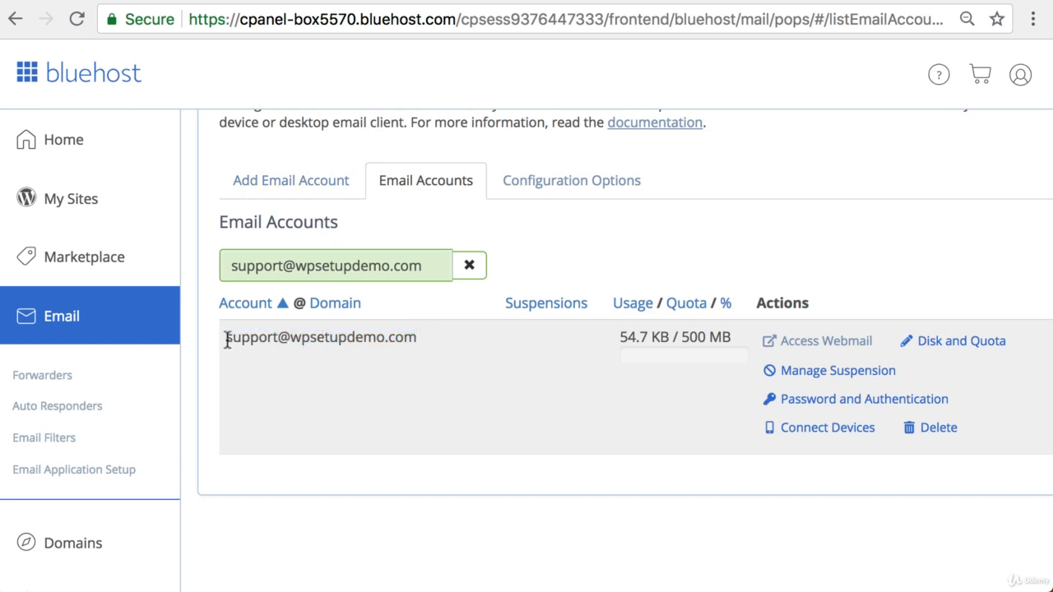
drag(226, 338, 413, 341)
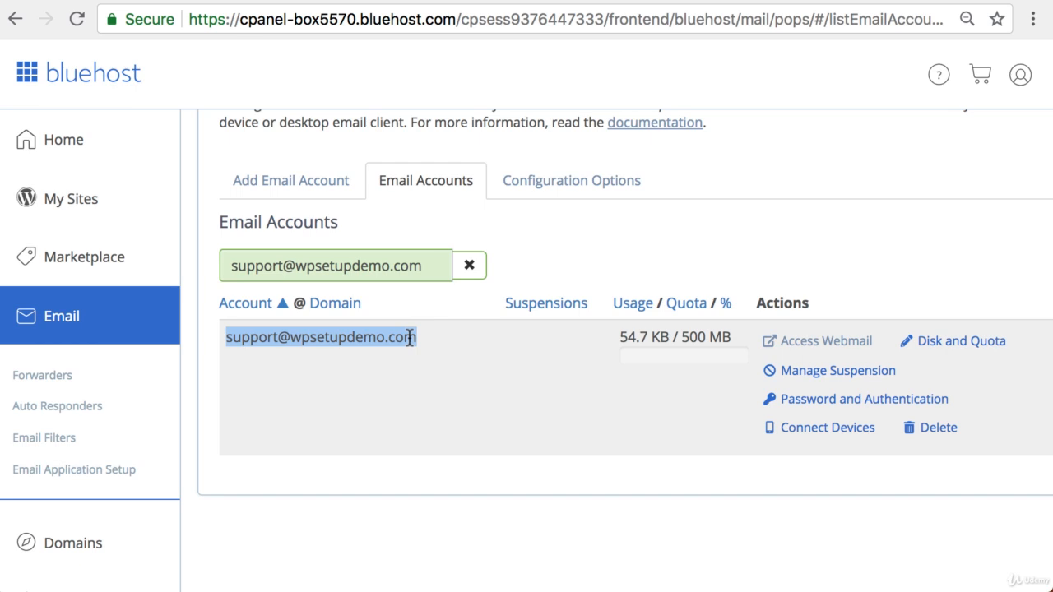
scroll(409, 338, left, 1)
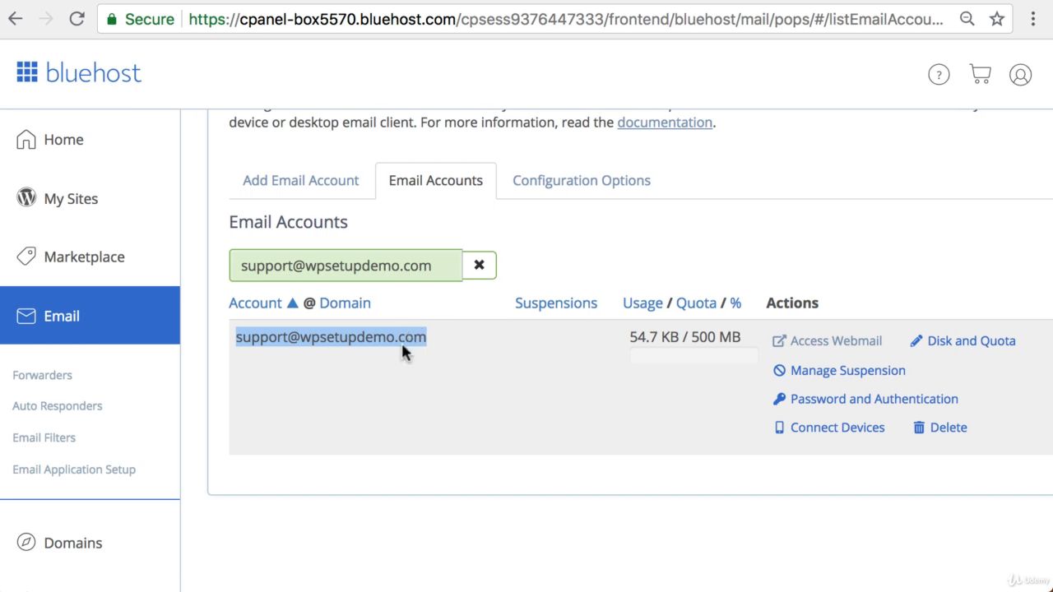
click(74, 378)
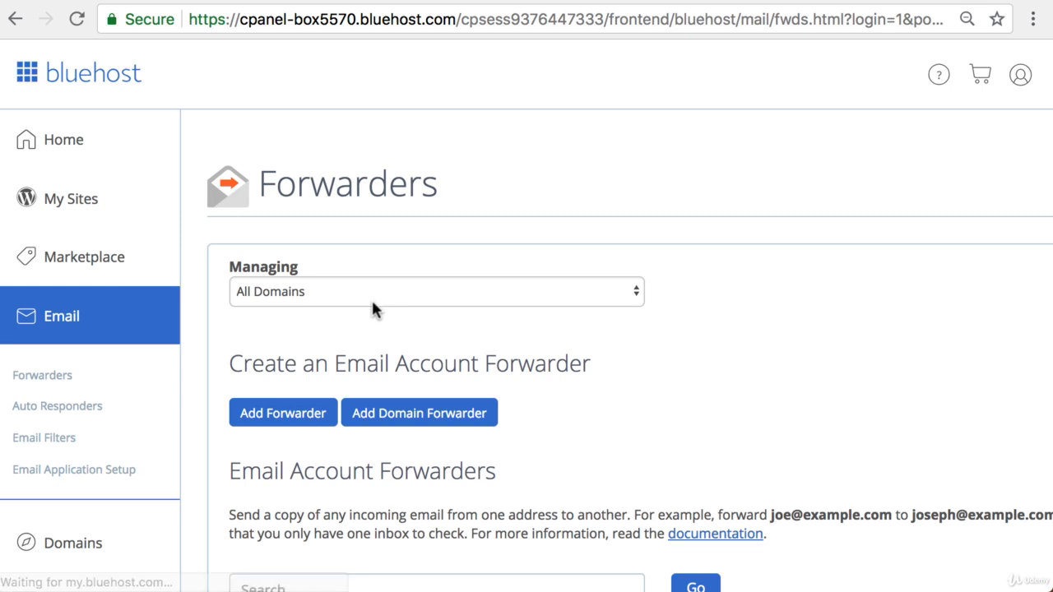
scroll(377, 309, down, 3)
Step: Add a forwarder sending mail for 'support' to the owner's Gmail address
click(271, 278)
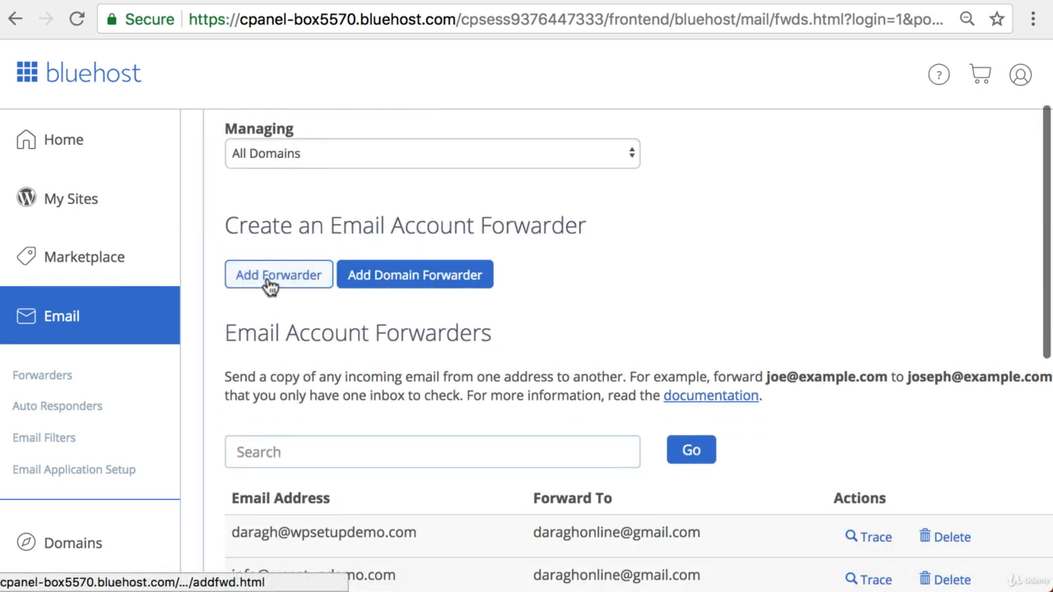
scroll(291, 302, down, 2)
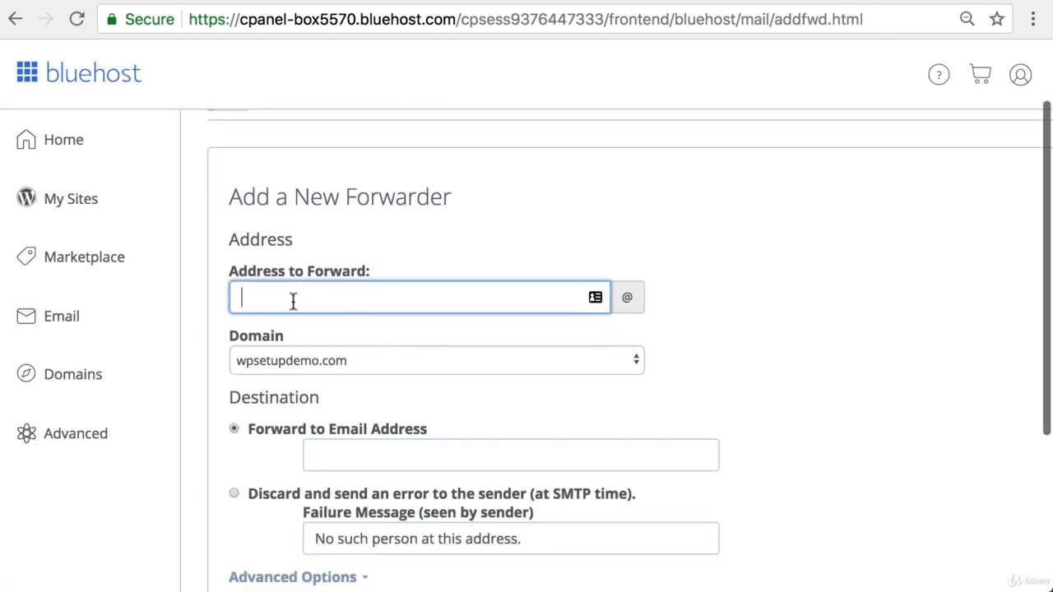
text(support)
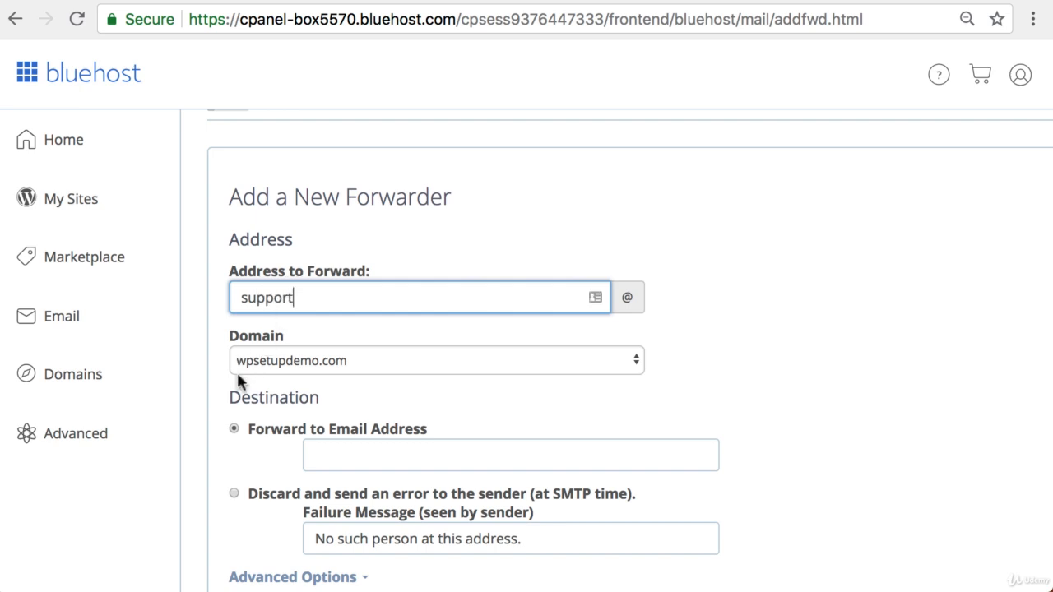
scroll(232, 385, down, 2)
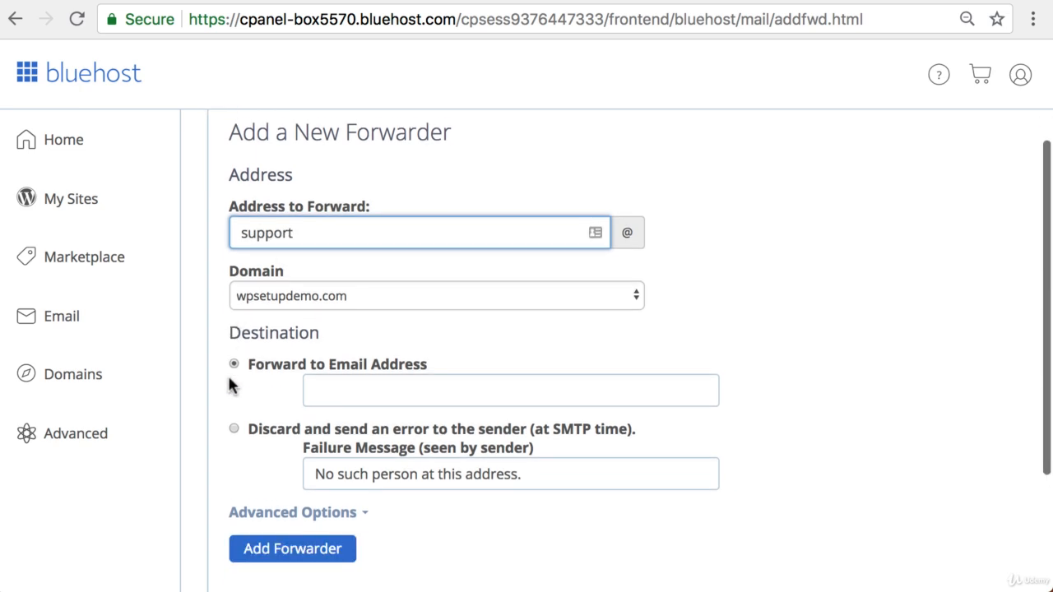
click(359, 375)
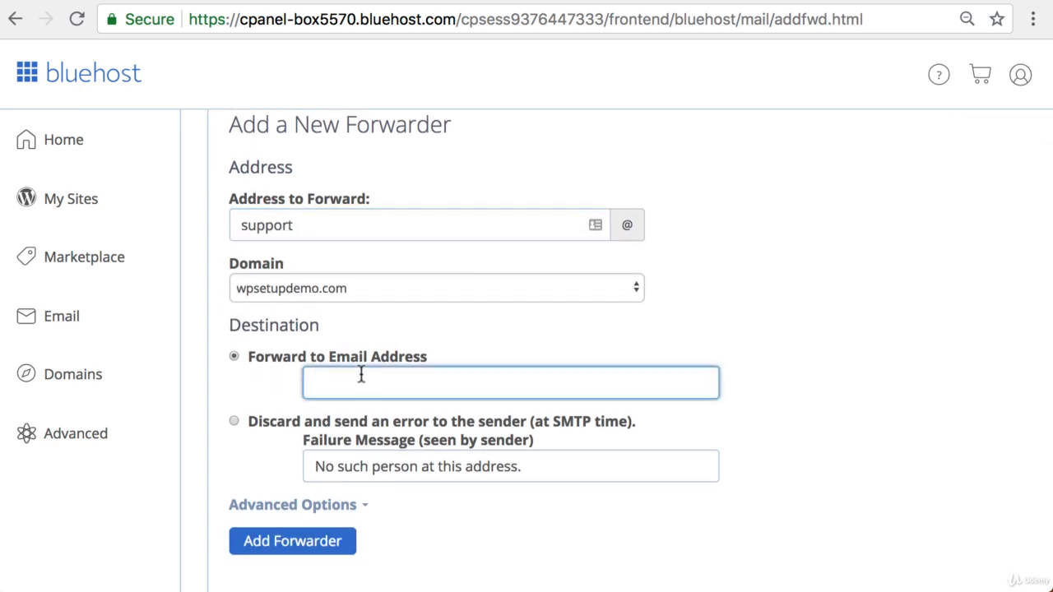
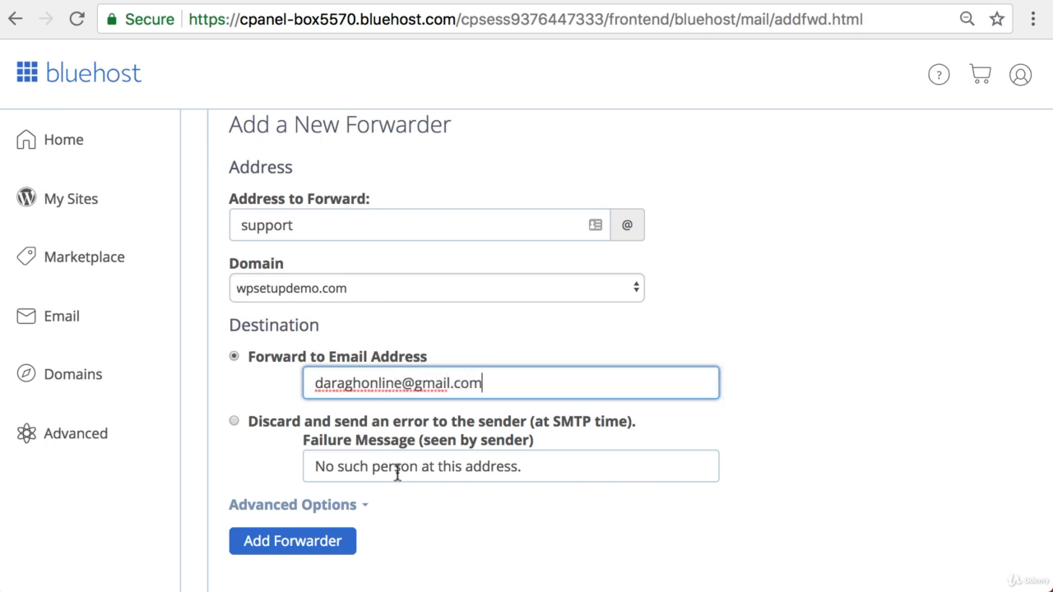
scroll(397, 473, down, 2)
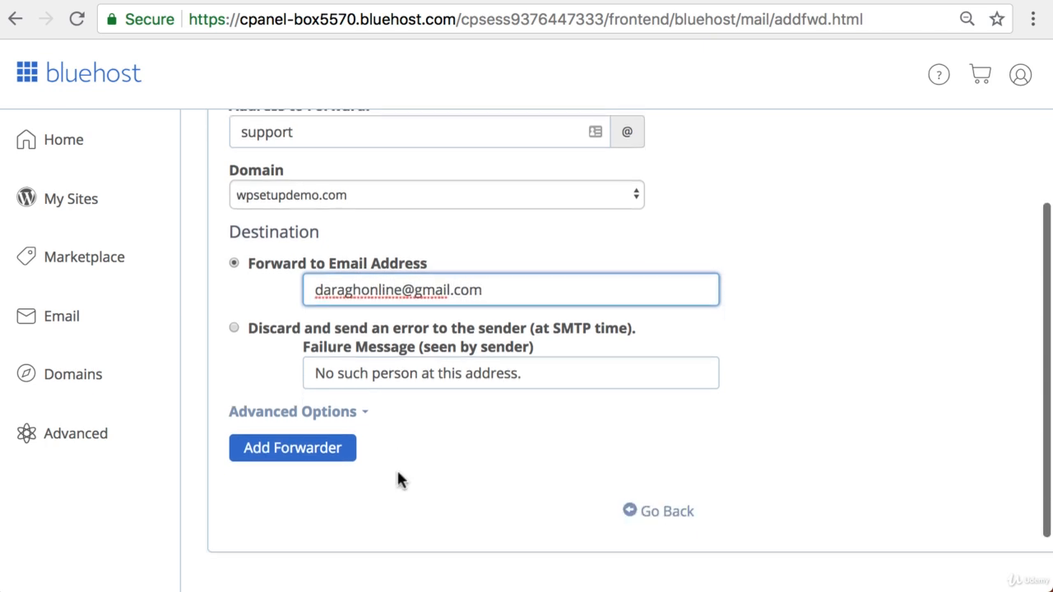
click(312, 451)
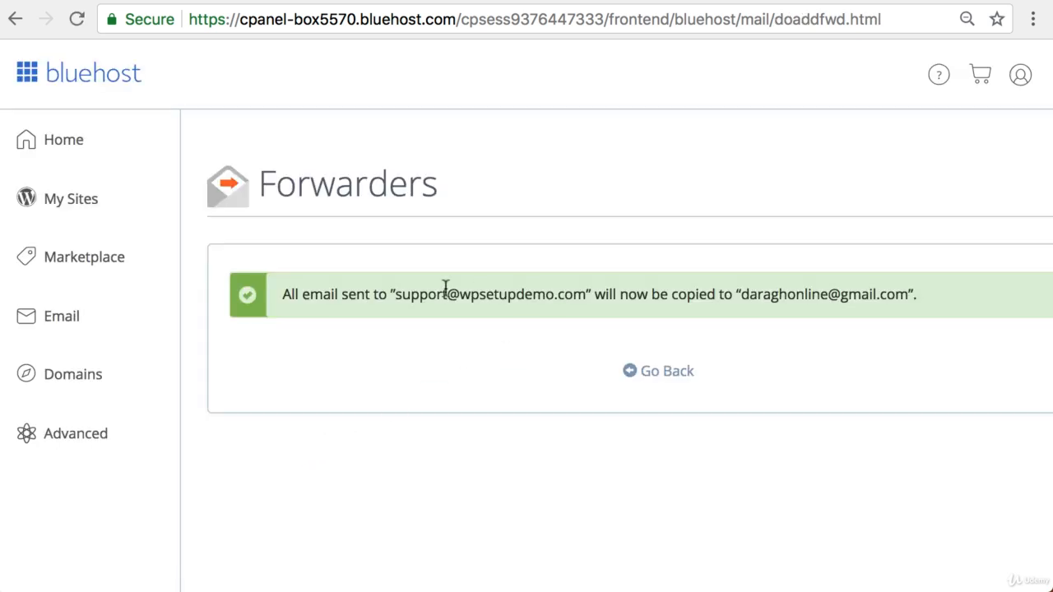
Step: Highlight both confirmed addresses, return to the forwarders table, then switch to the Bluehost plans tab
drag(396, 294, 584, 294)
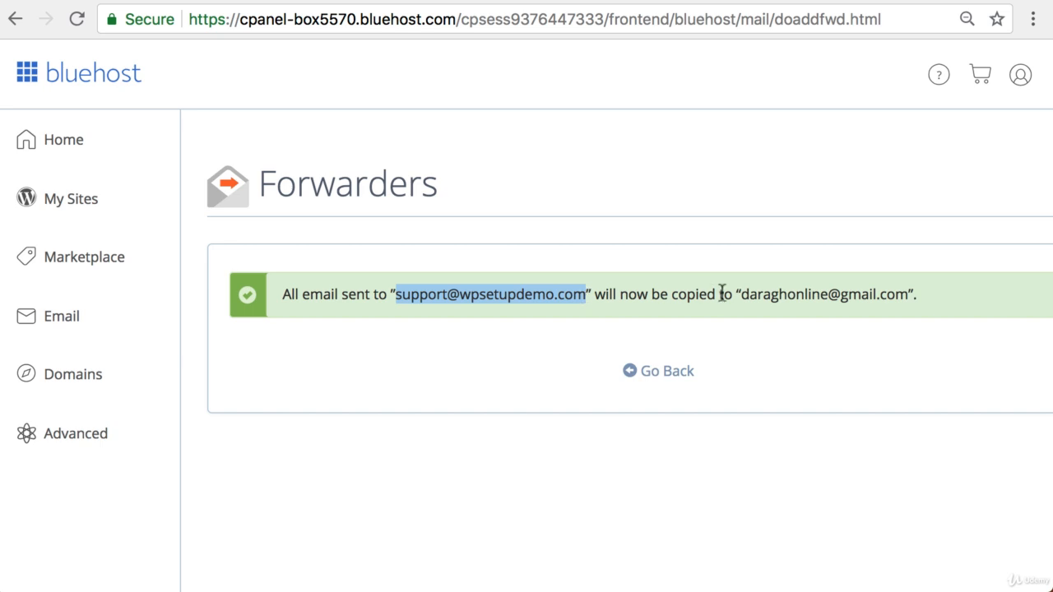
drag(741, 294, 913, 294)
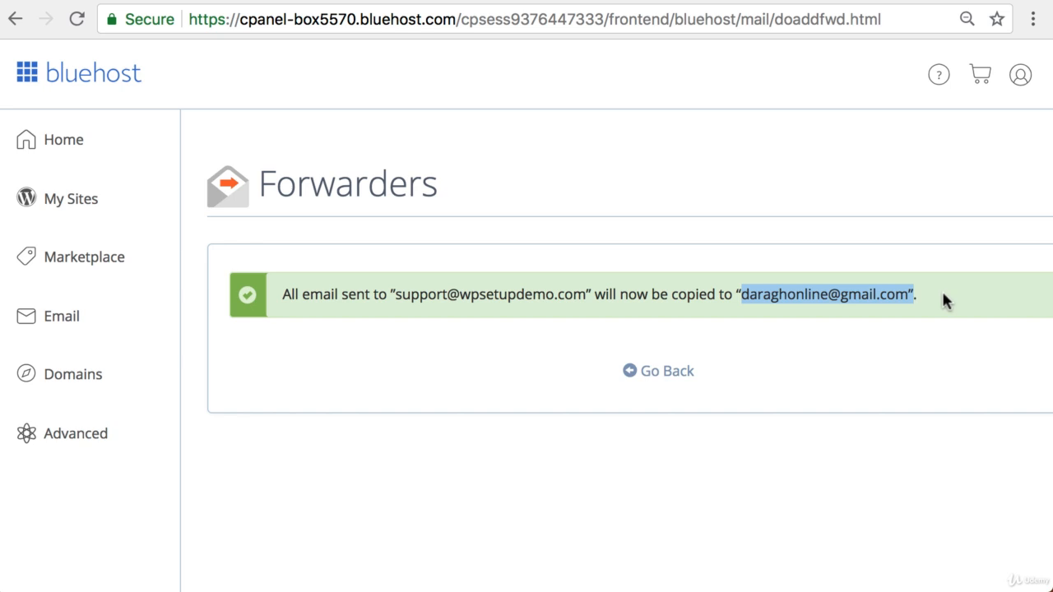
click(670, 372)
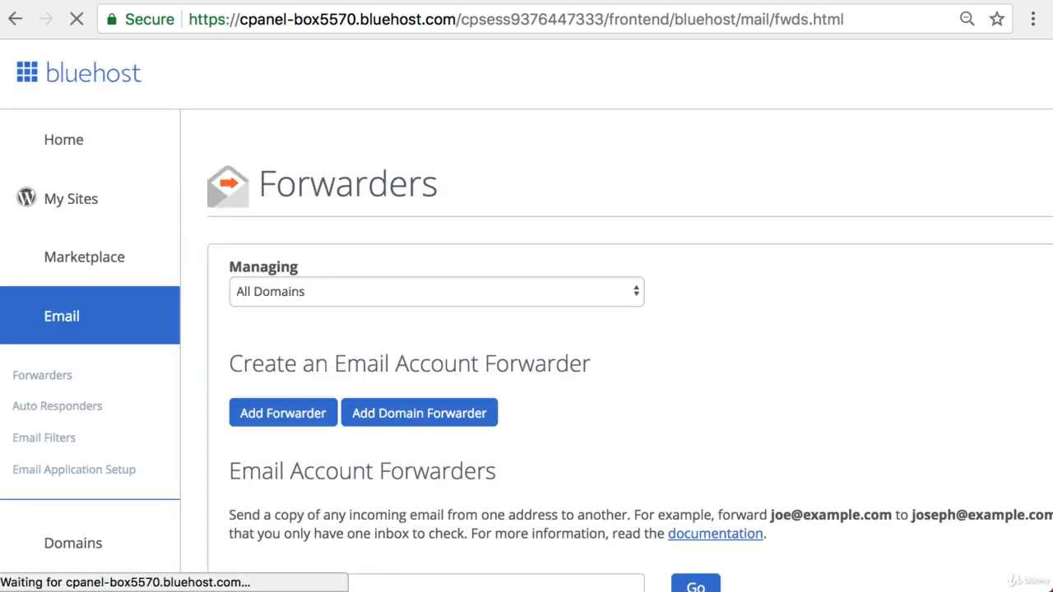
scroll(444, 407, down, 5)
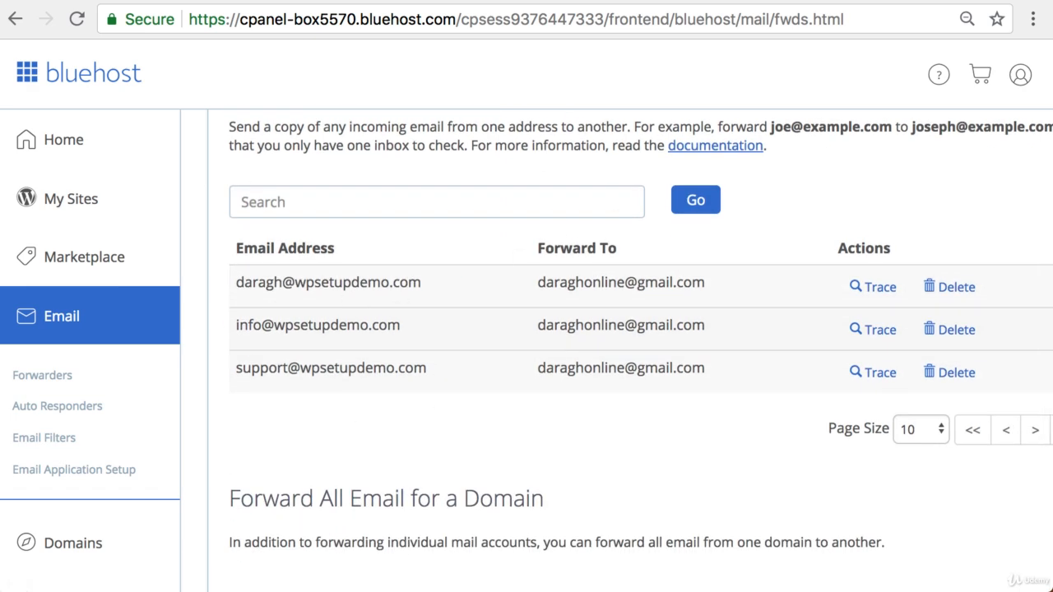
click(490, 1)
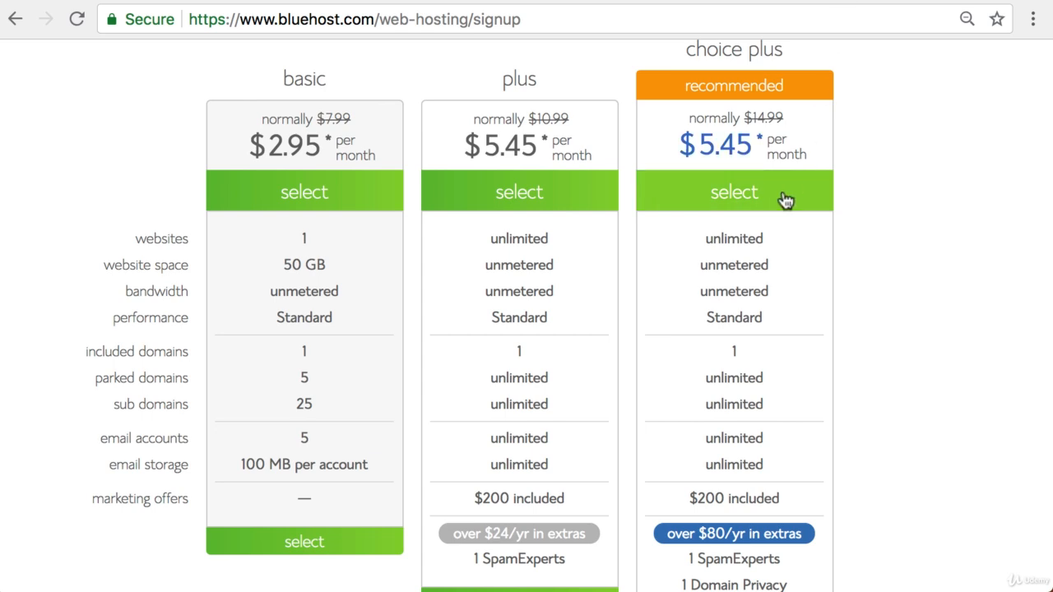
Step: Scroll the pricing page to compare email accounts across basic, plus and choice plus
scroll(784, 199, up, 3)
scroll(784, 200, down, 3)
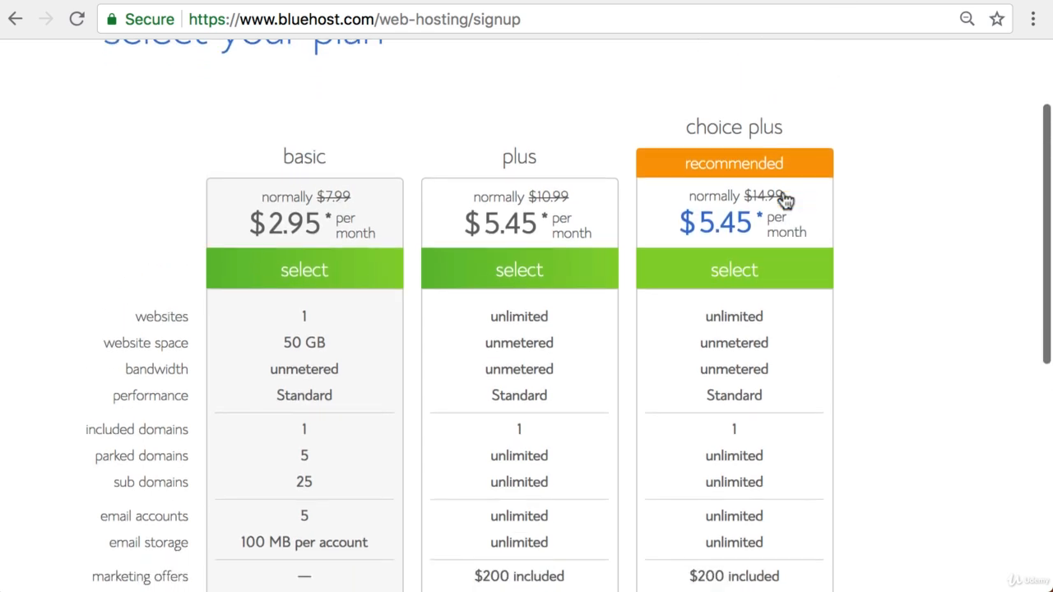